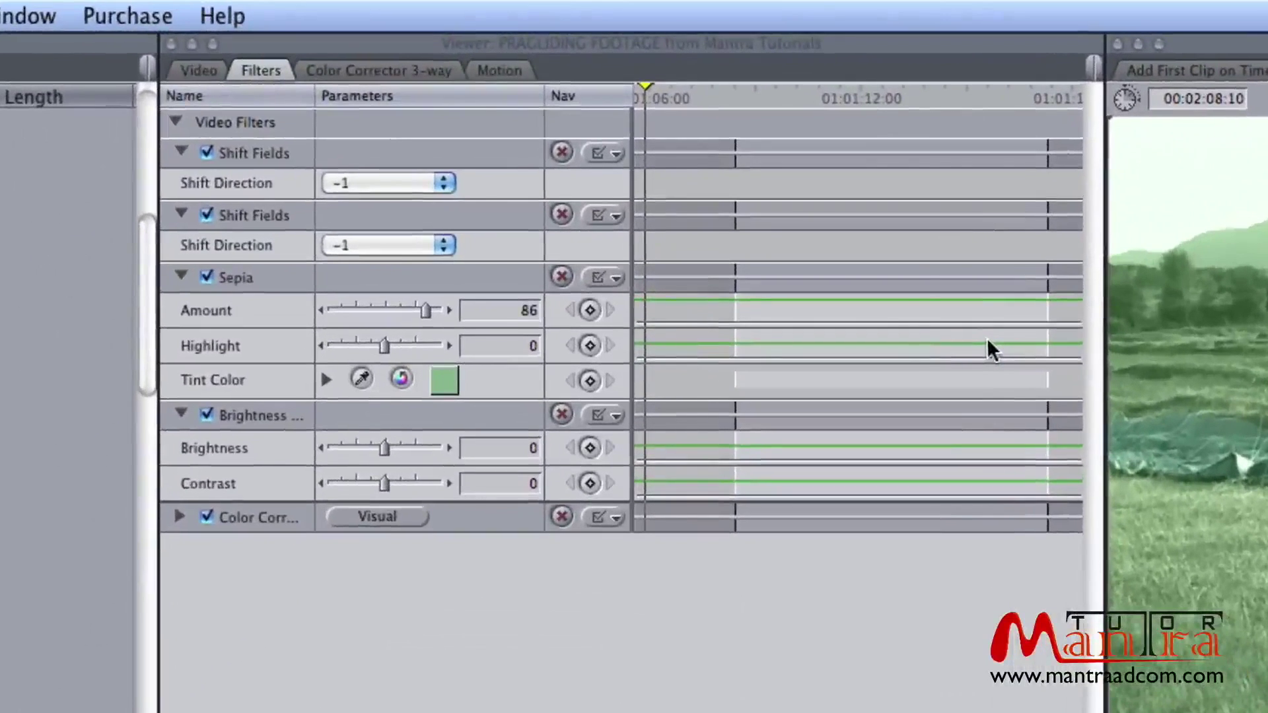
Step: Delete the second Shift Fields filter, leaving one Shift Fields above Sepia
left_click(258, 215)
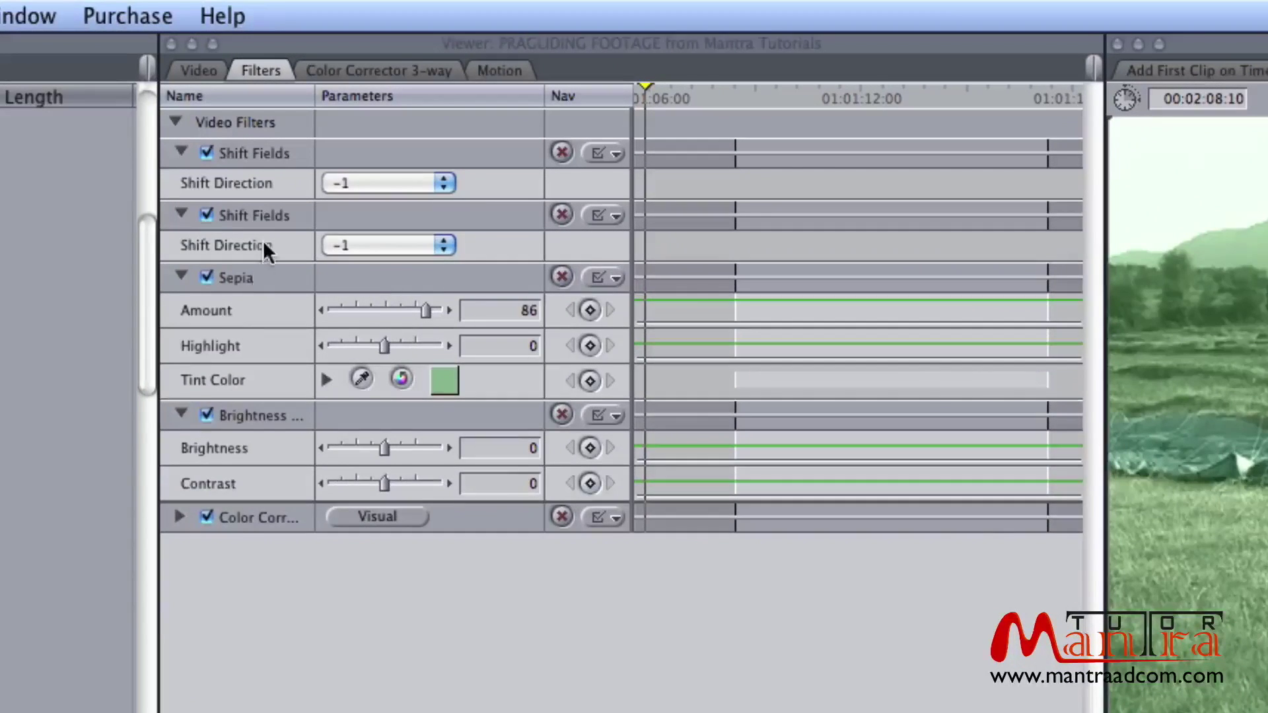
key("Delete")
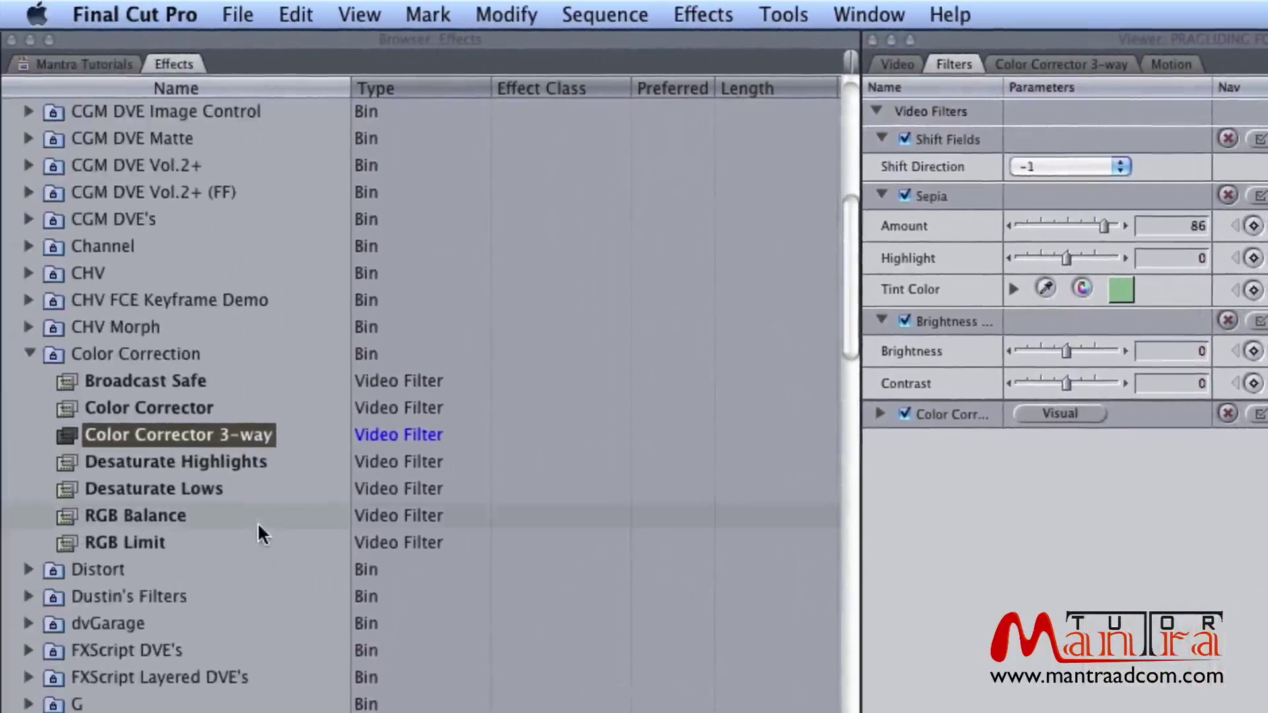
Step: Add the Tint video filter (black, amount 100) to the clip and preview a later frame
scroll(257, 522, "down", 3)
scroll(248, 544, "down", 5)
scroll(248, 545, "down", 7)
scroll(247, 549, "down", 3)
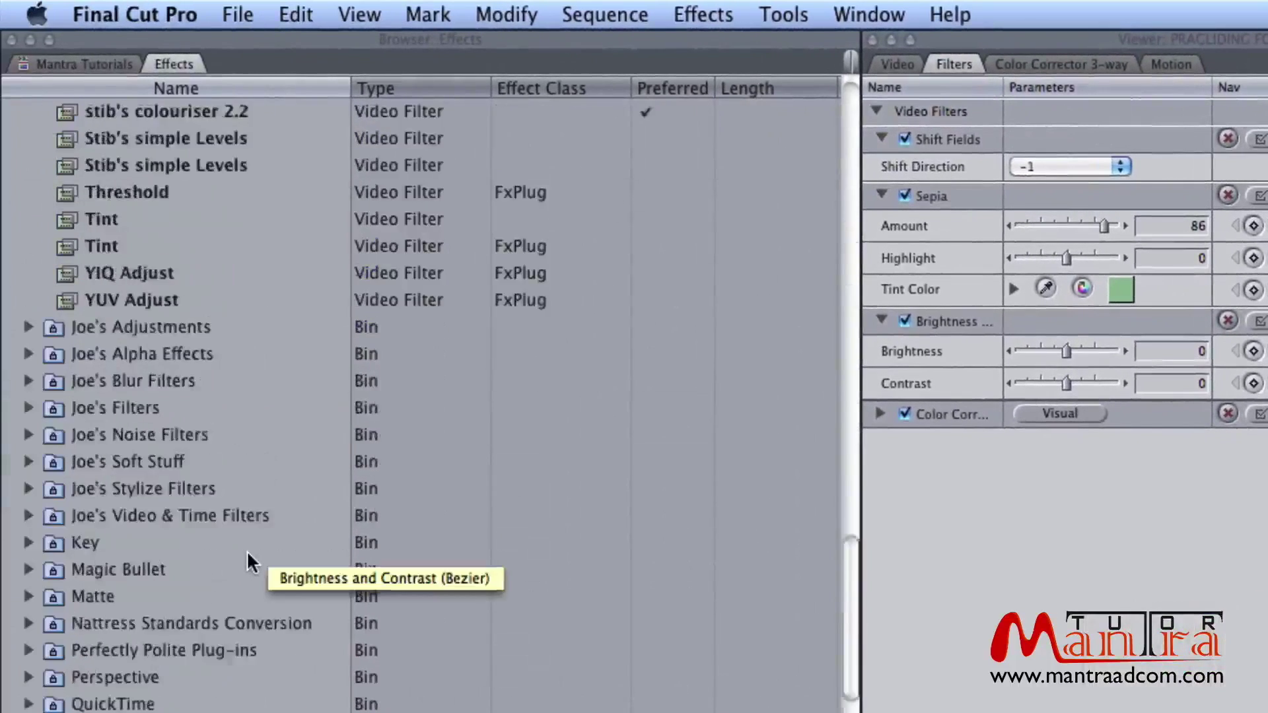
scroll(247, 550, "up", 4)
left_click_drag(125, 366, 495, 447)
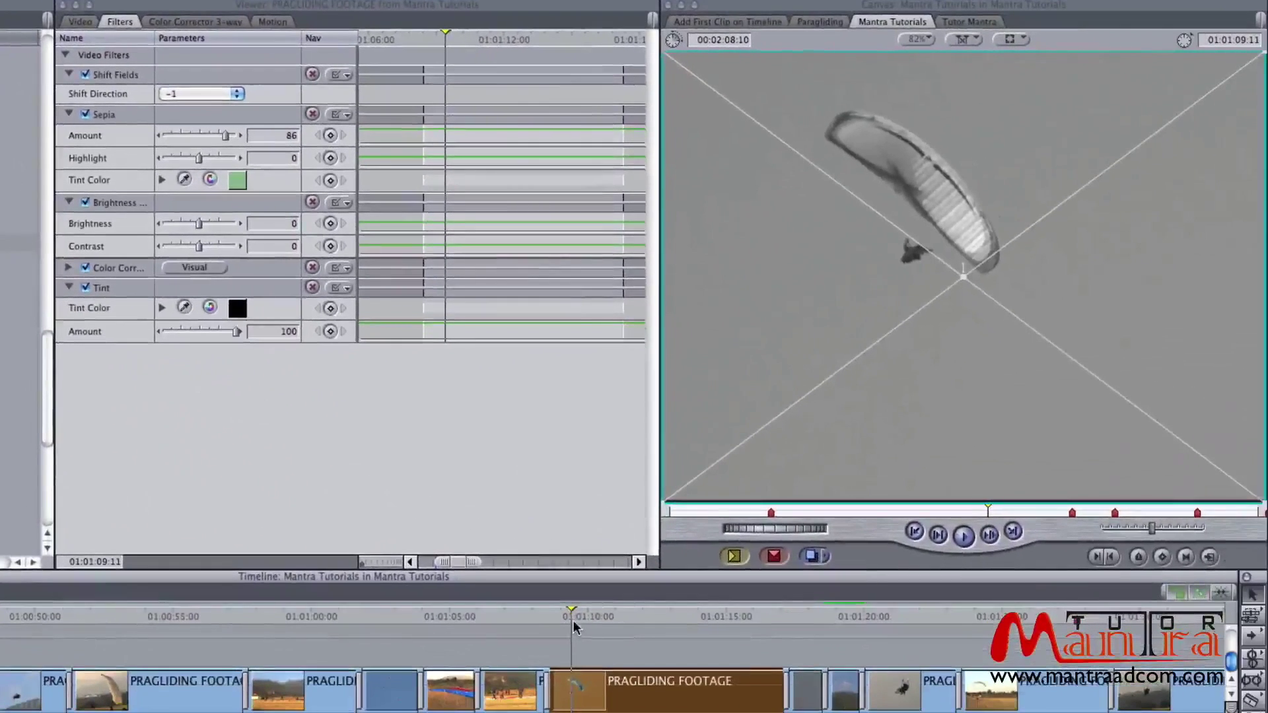
left_click_drag(573, 624, 660, 630)
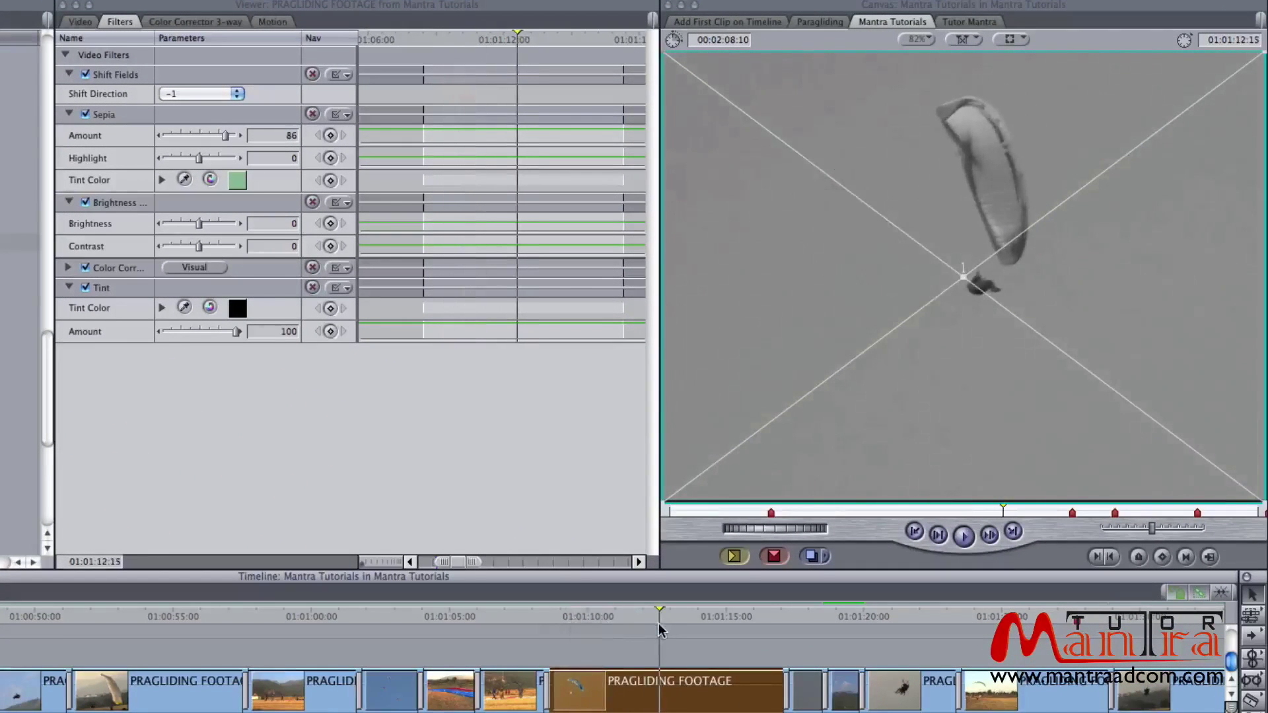
Step: Move Sepia below Tint to turn the footage green, and show the clip's picture
left_click(104, 116)
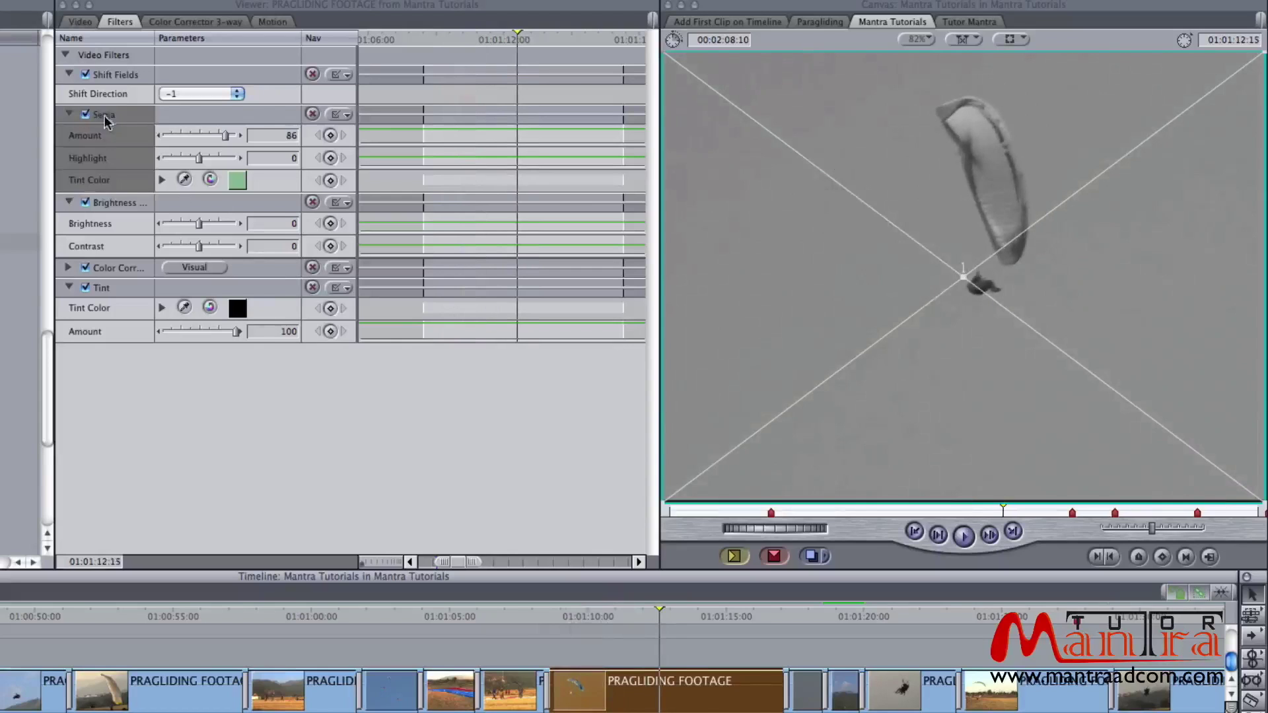
left_click_drag(104, 116, 104, 396)
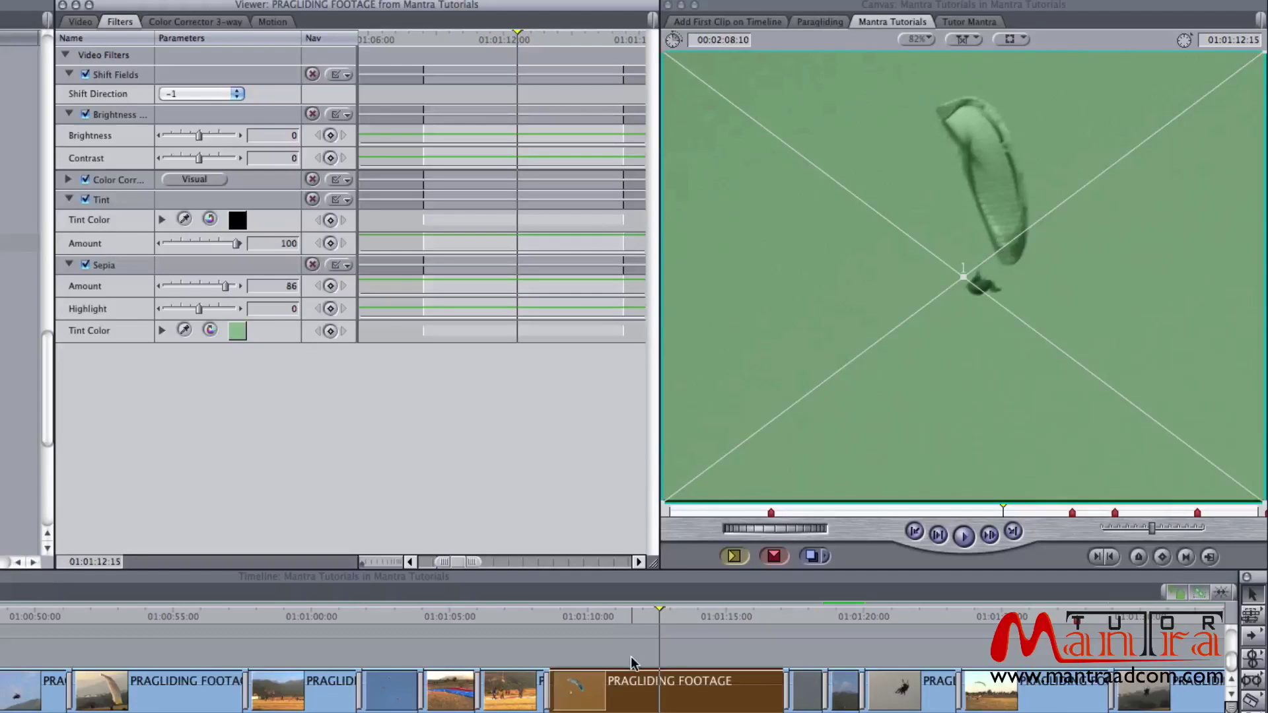
double_click(615, 705)
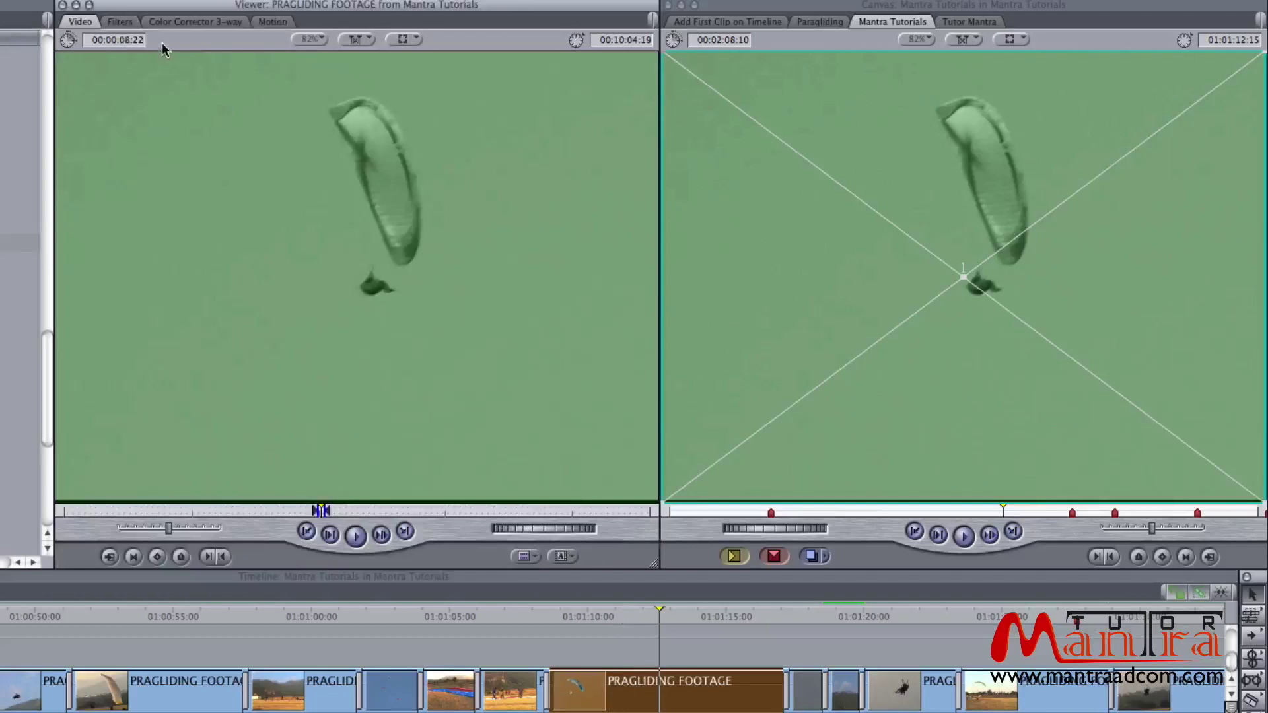
Step: Return to the Filters tab and re-expand the Tint and Sepia filter parameters
left_click(117, 25)
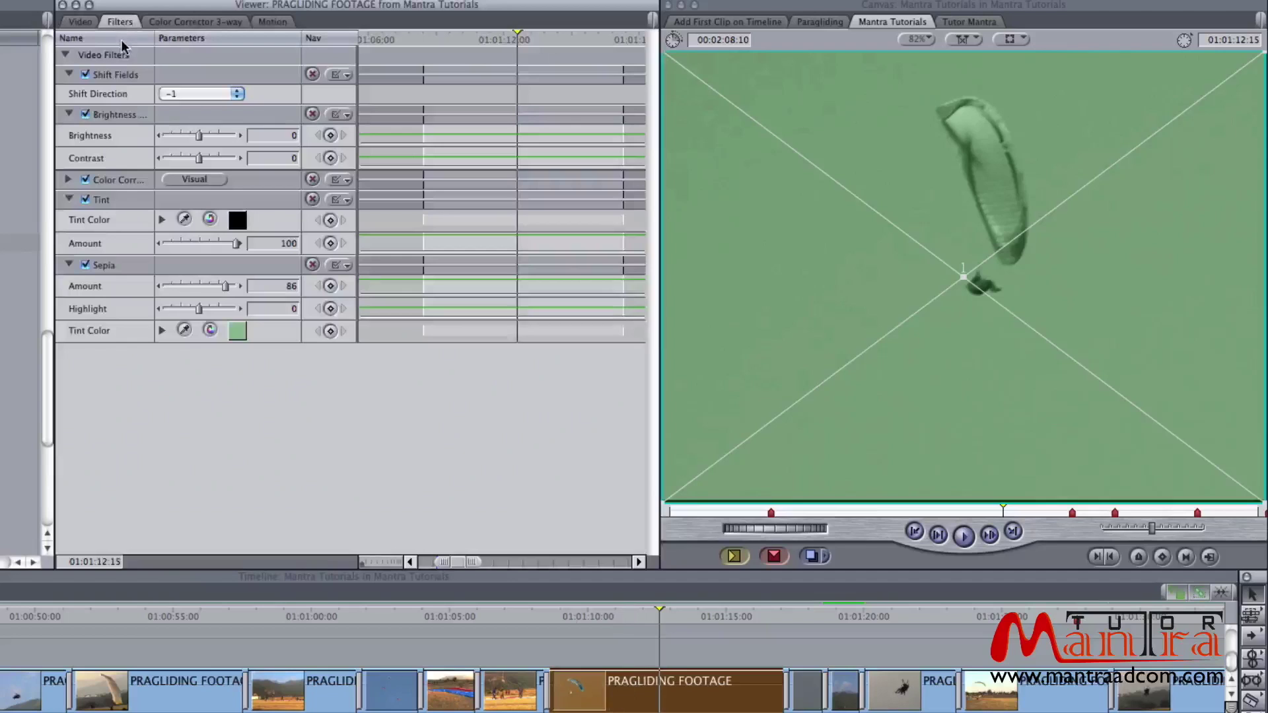
left_click(69, 199)
left_click(68, 219)
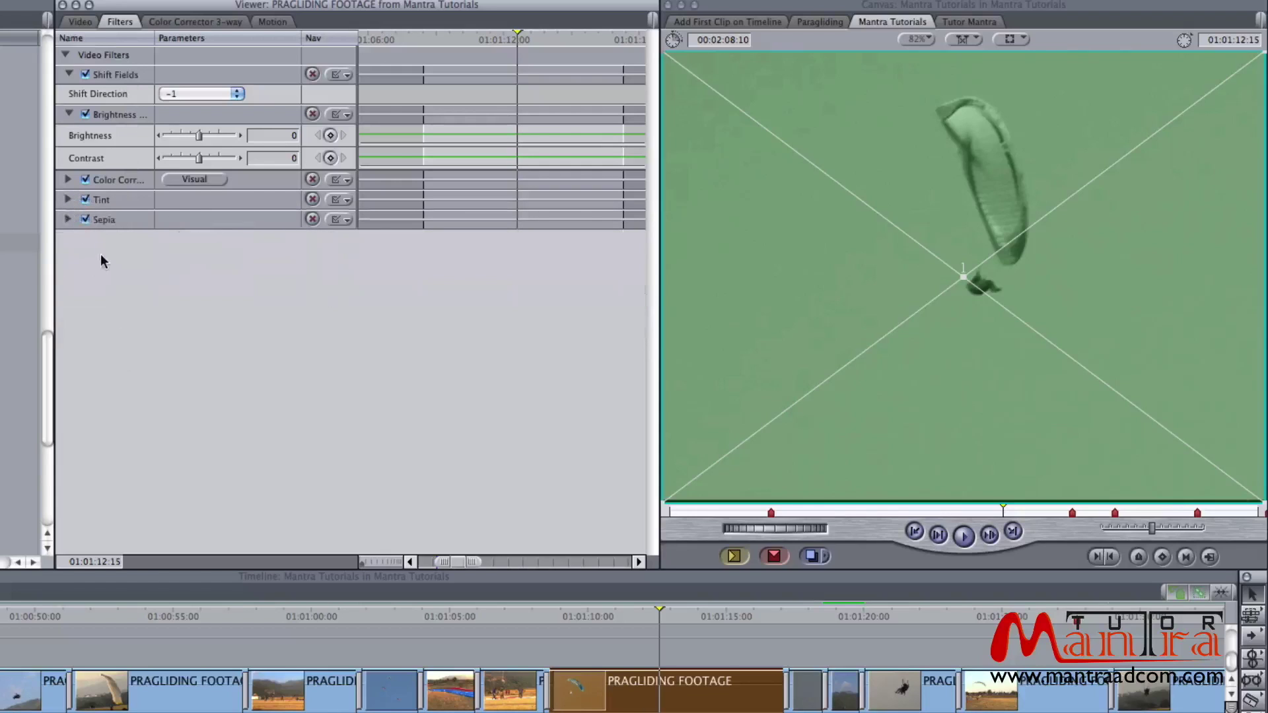
left_click(69, 113)
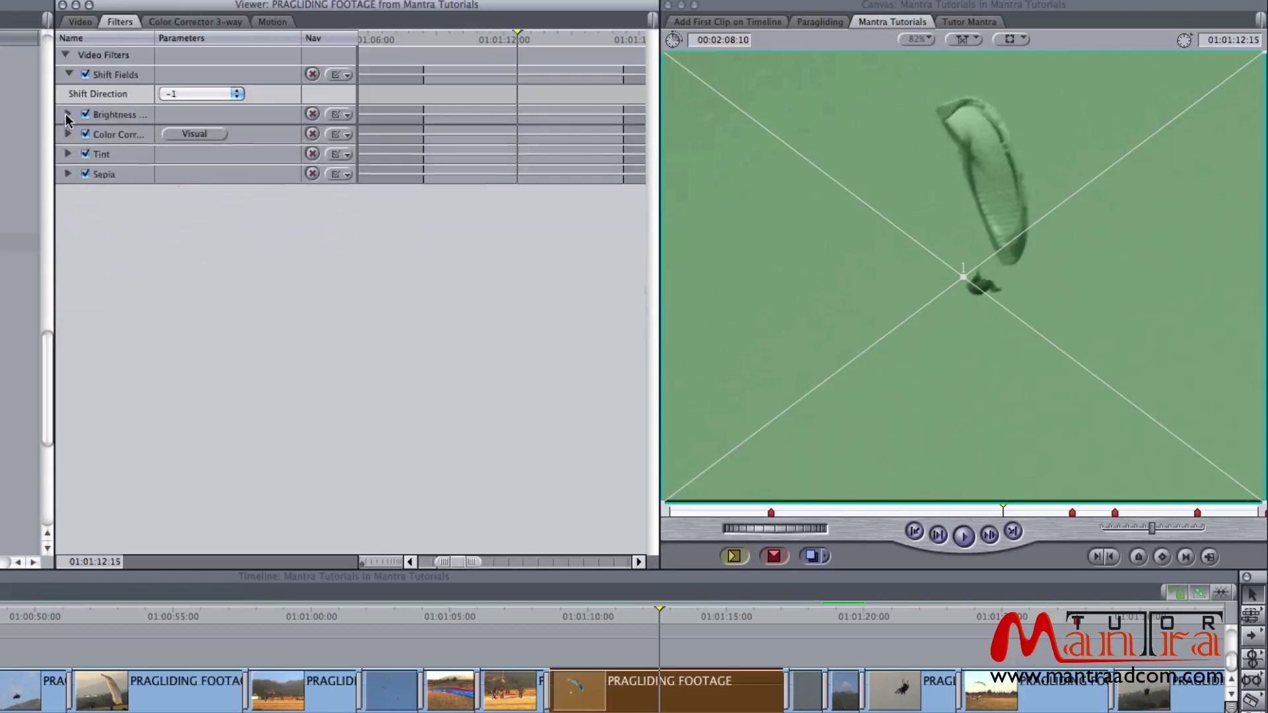
left_click(69, 114)
left_click(67, 179)
left_click(67, 179)
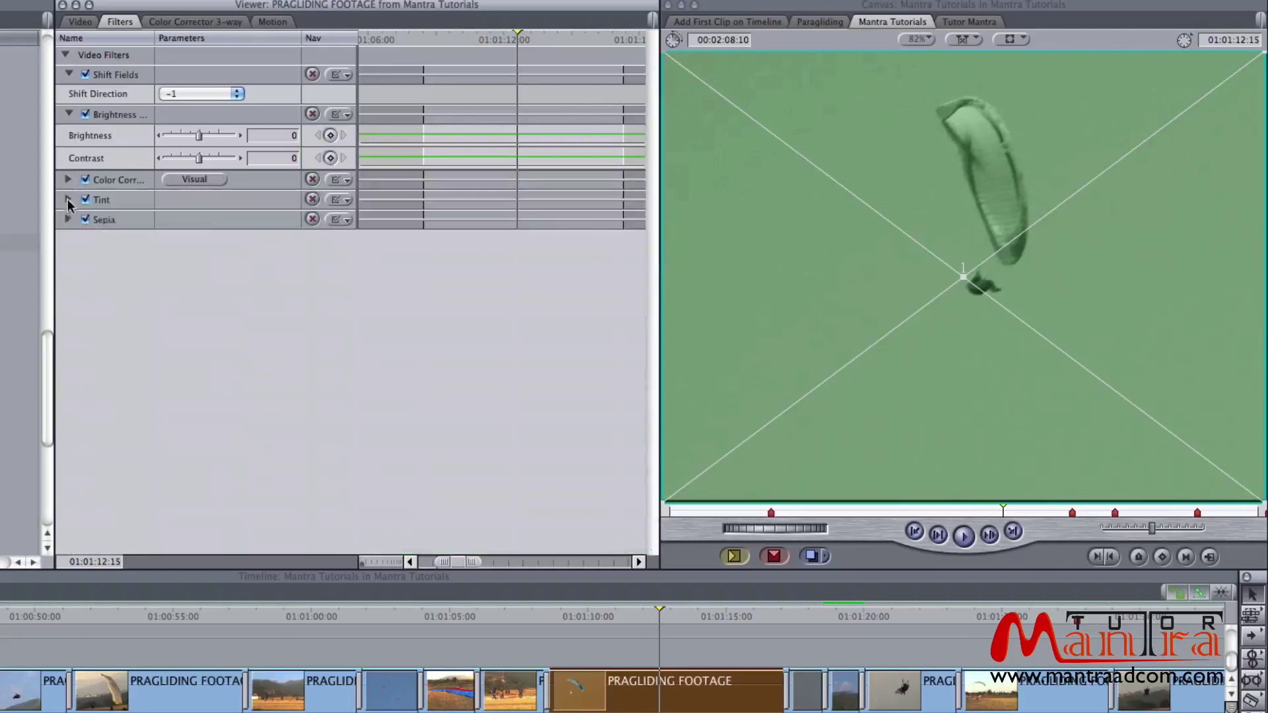
left_click(68, 199)
left_click(67, 265)
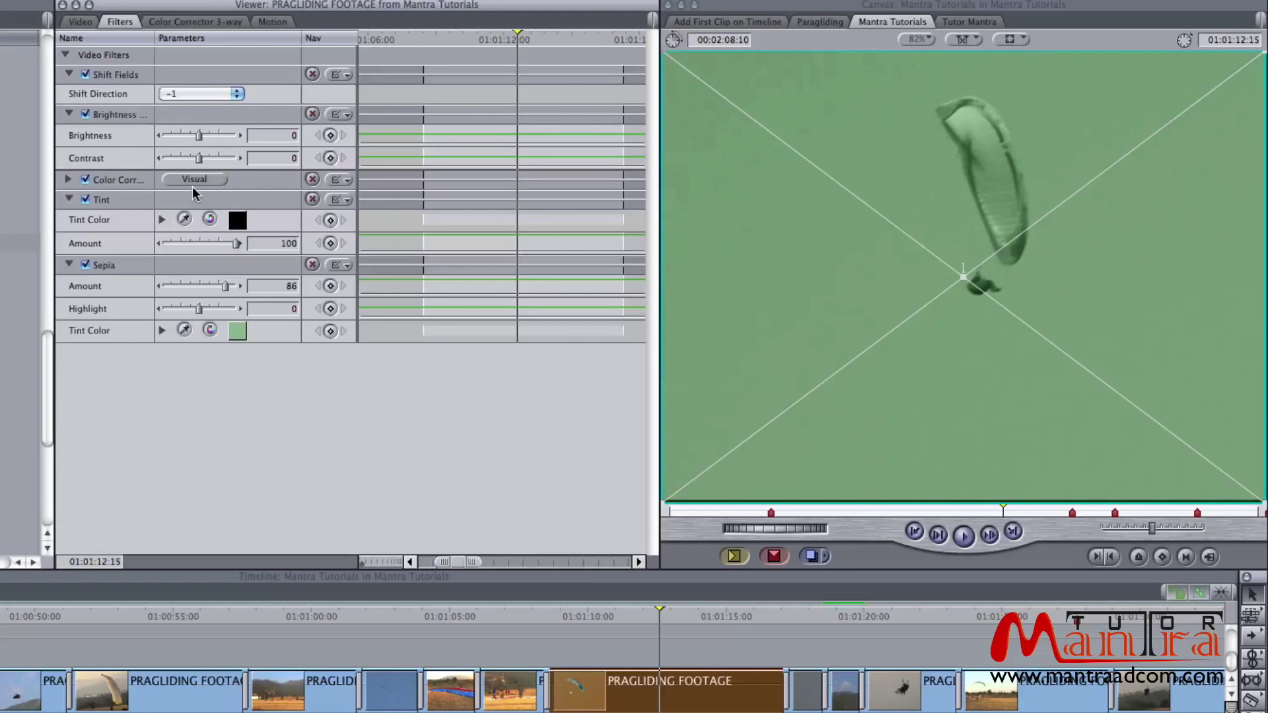
Step: Drag the Tint filter below Sepia so the clip renders grey monochrome
left_click(137, 199)
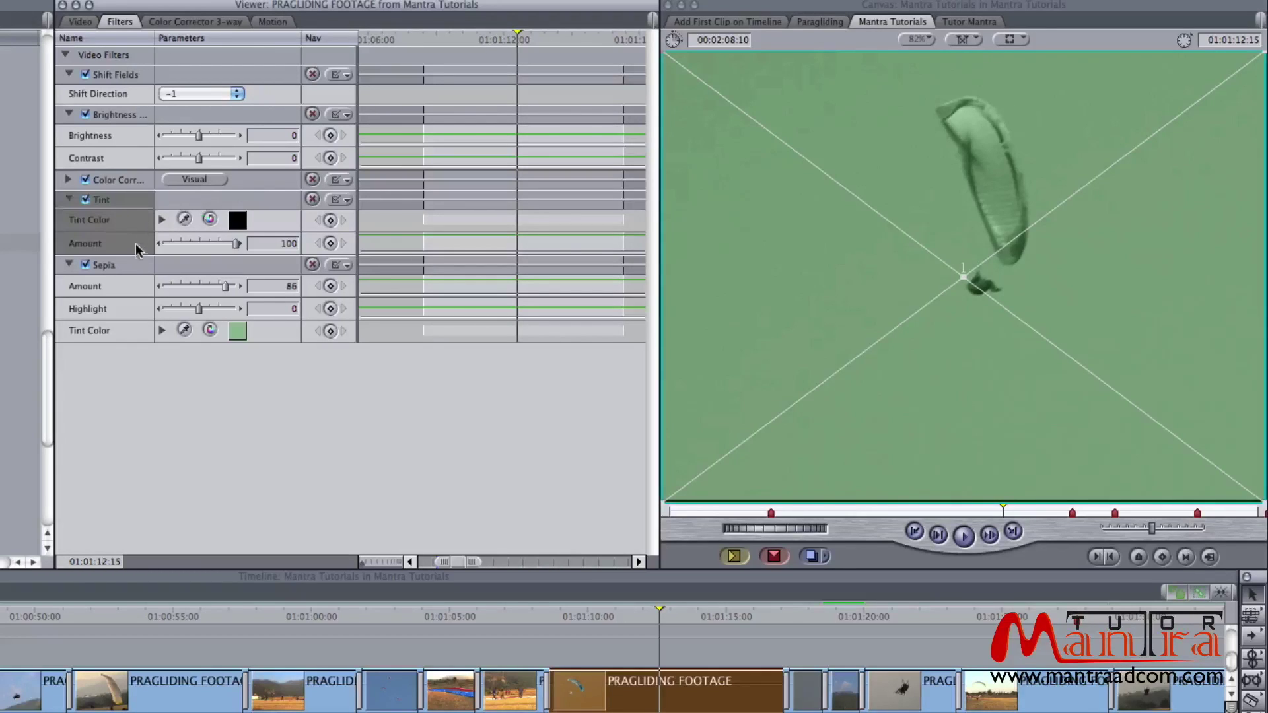
left_click(130, 266)
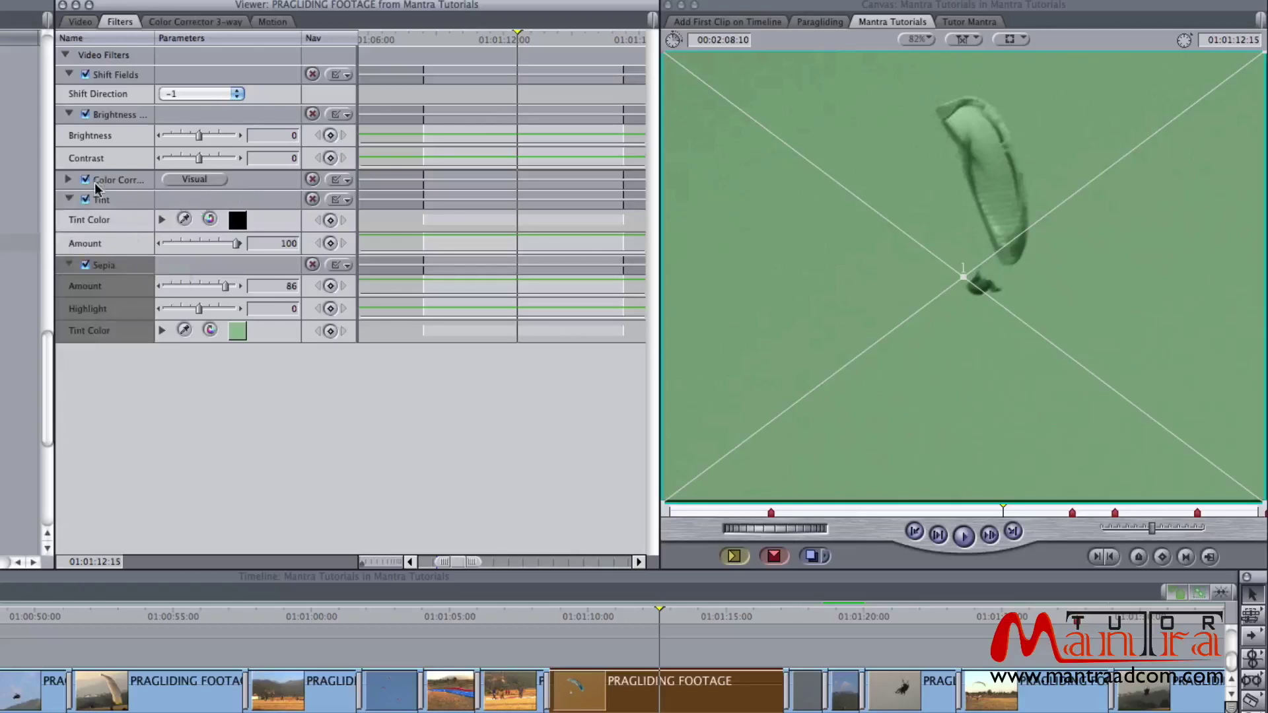
left_click(110, 203)
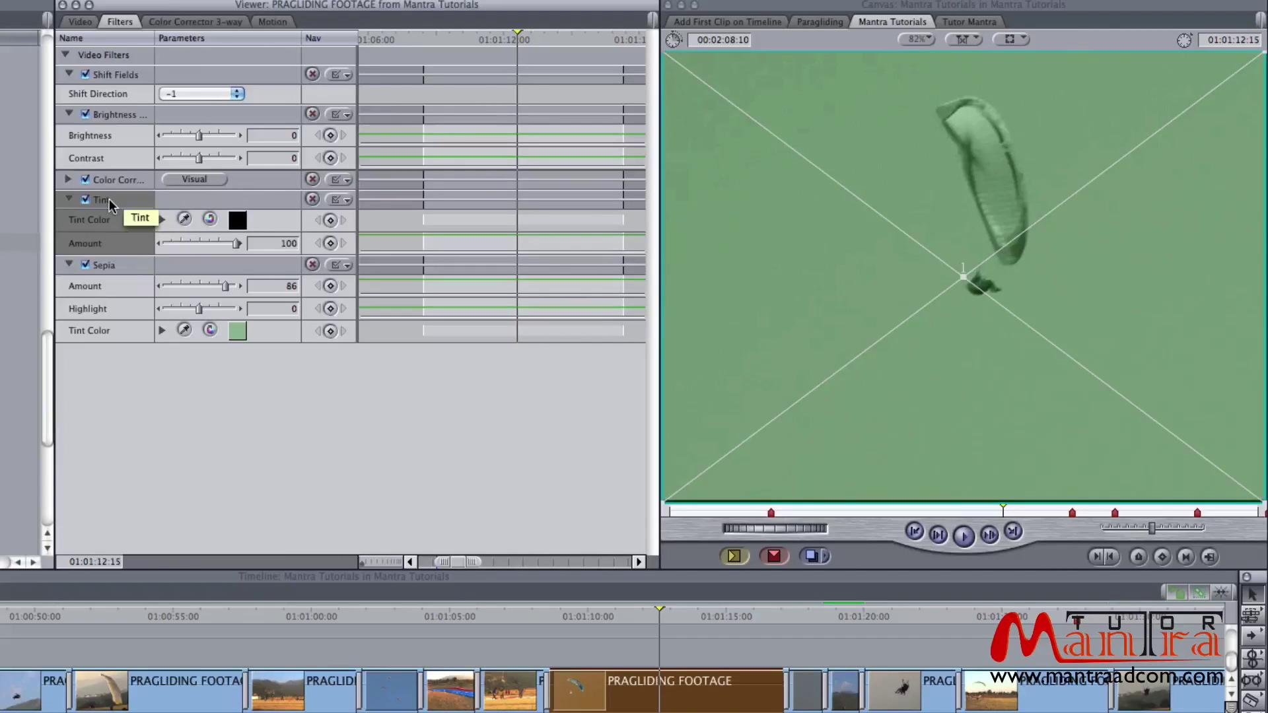
left_click_drag(110, 205, 108, 373)
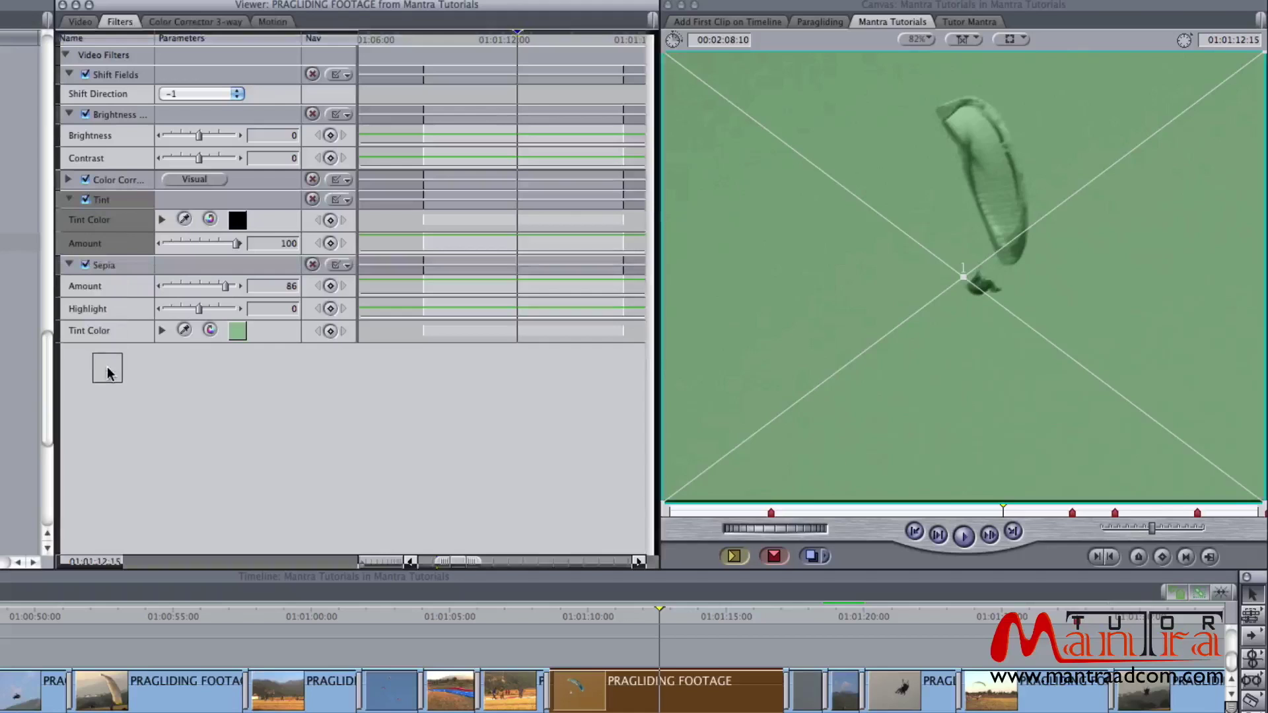
left_click_drag(107, 373, 108, 368)
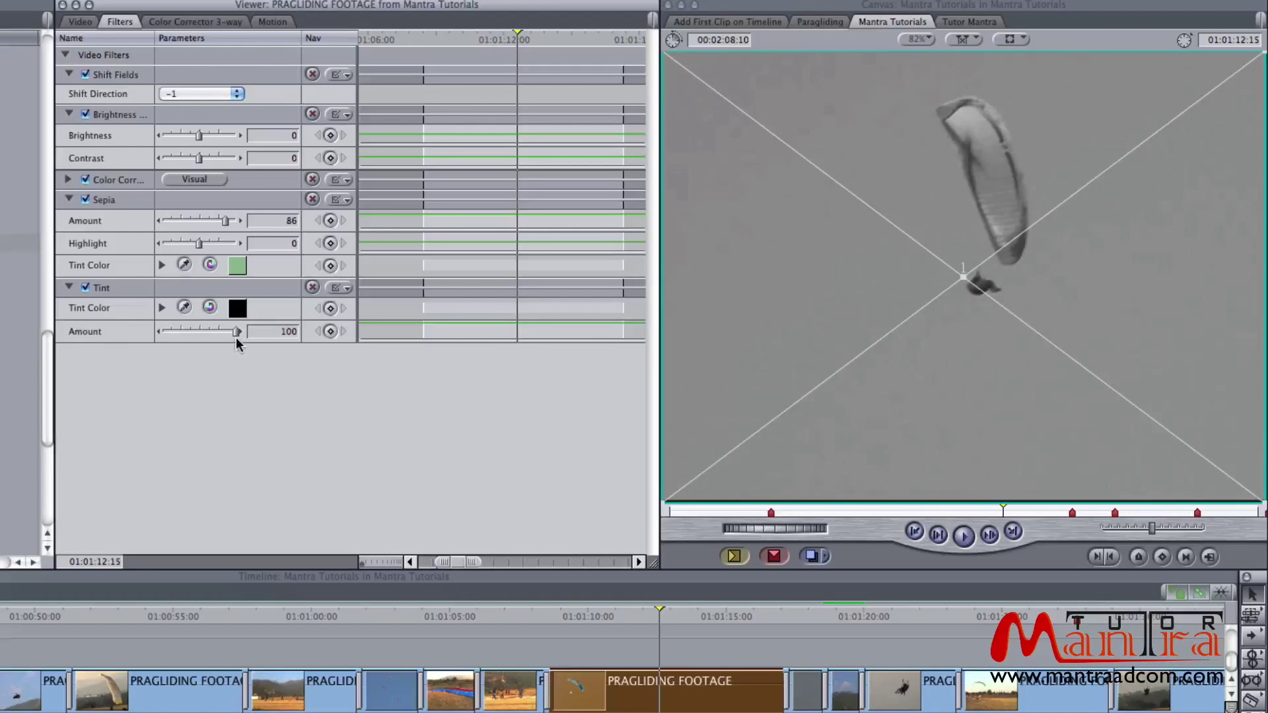
Step: Make the Tint red at a low amount, then remove every filter from the clip
left_click_drag(232, 337, 216, 337)
left_click(238, 309)
left_click(306, 484)
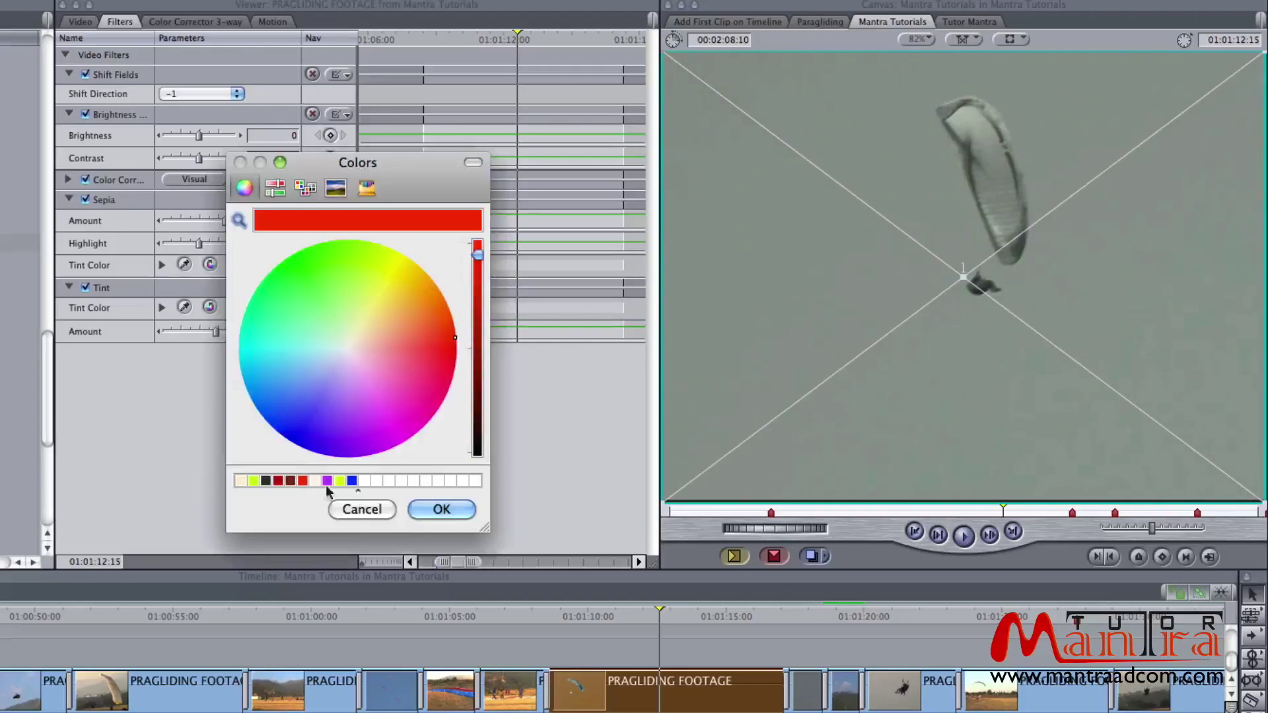
left_click(424, 514)
left_click_drag(216, 332, 198, 332)
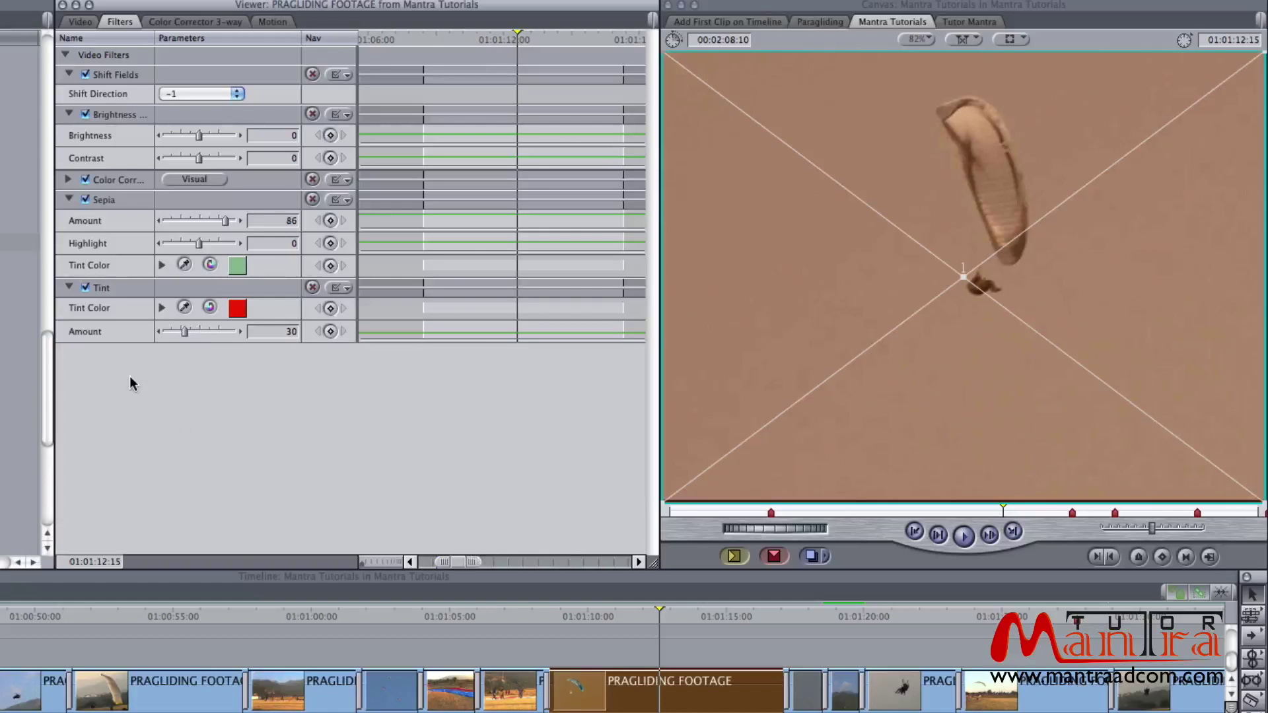
key("super+a")
key("Delete")
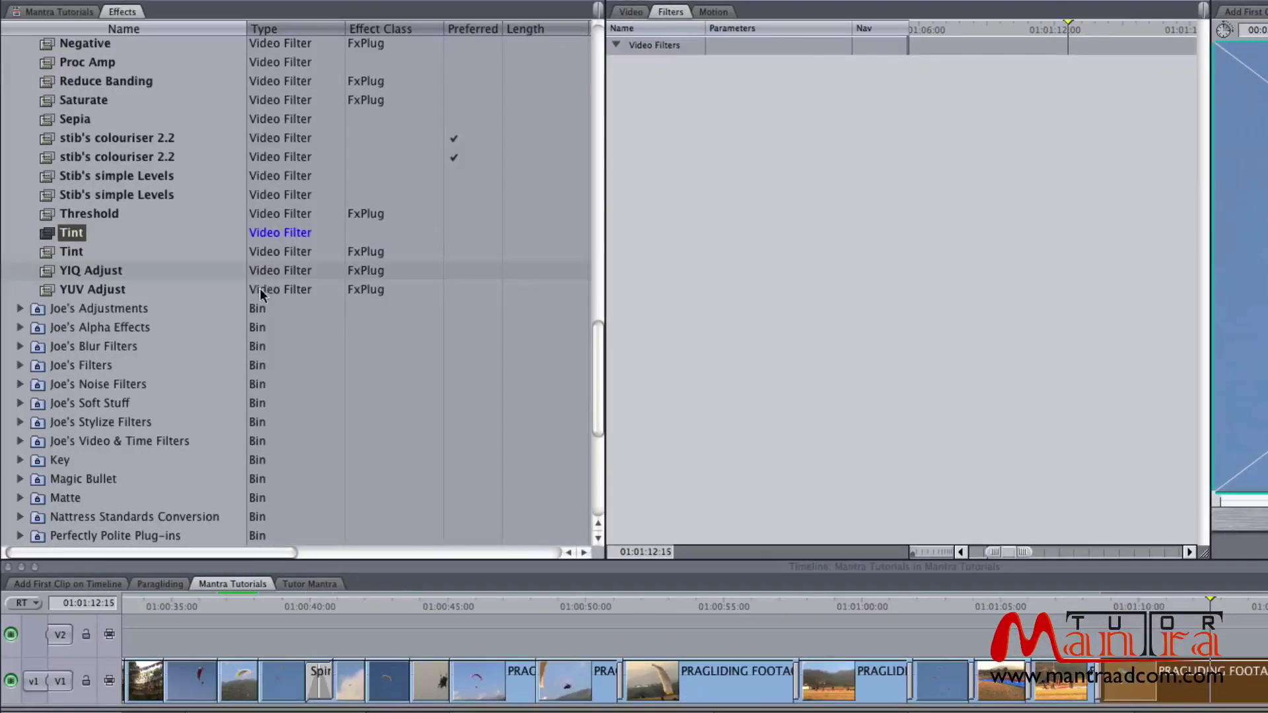
Step: Apply Mask Feather and Mask Shape from the Matte video filters to the paragliding clip
scroll(283, 329, "up", 5)
scroll(283, 328, "up", 10)
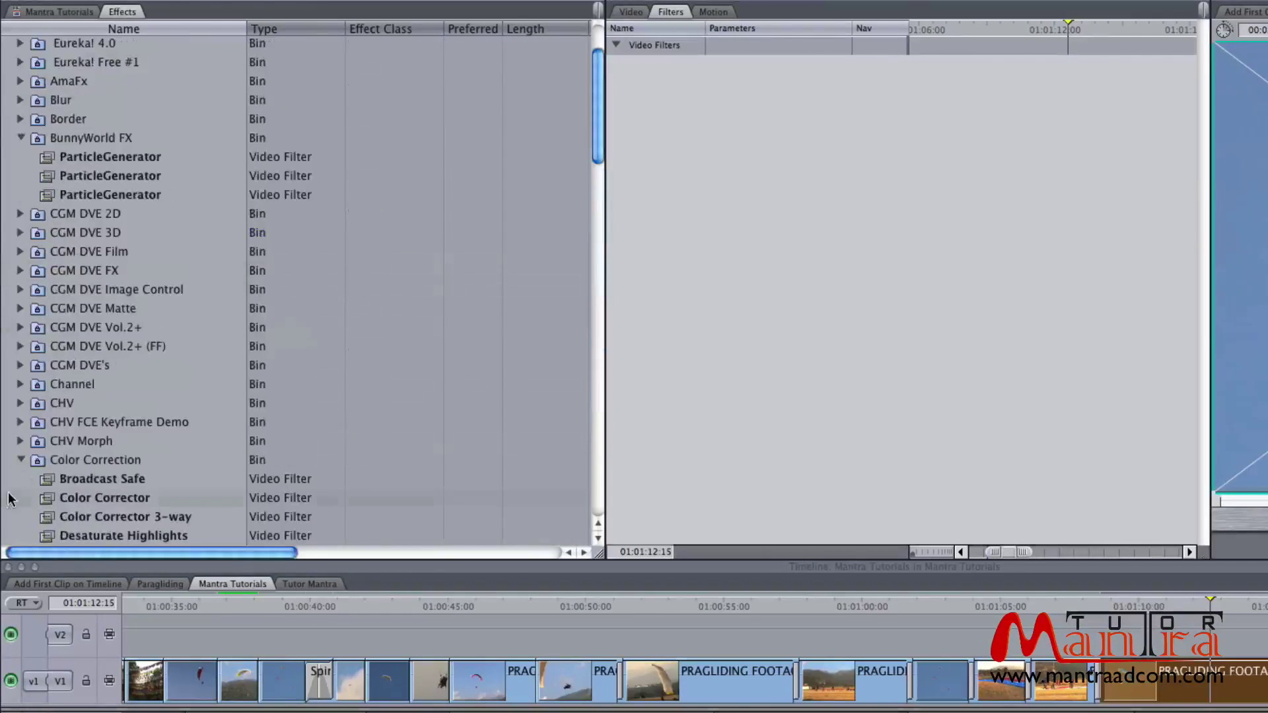
scroll(10, 476, "down", 10)
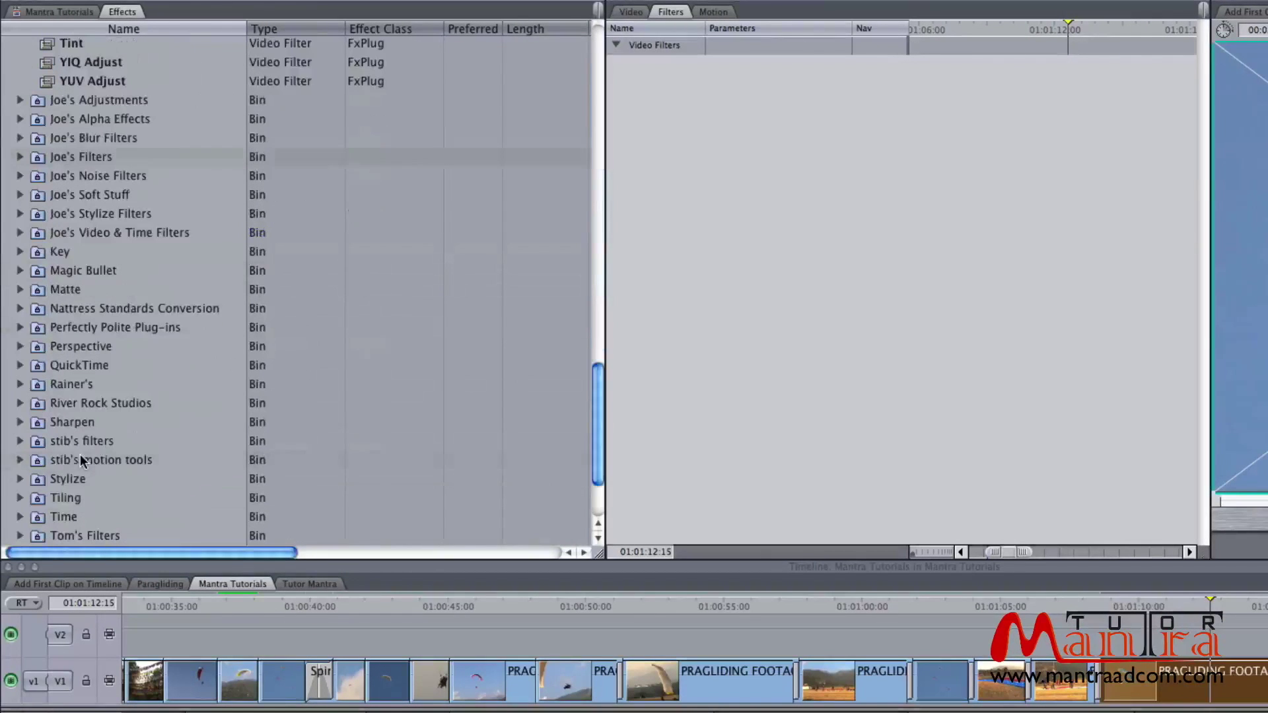
left_click(21, 290)
scroll(122, 326, "down", 2)
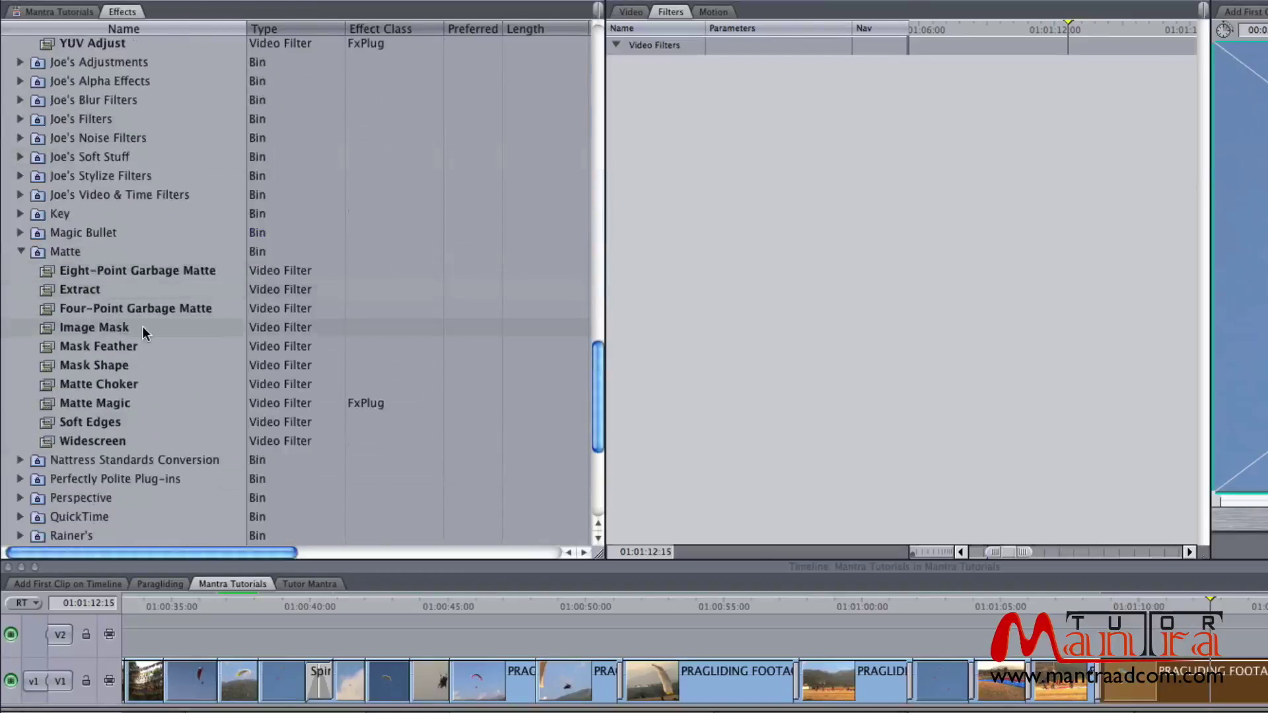
mouse_move(147, 349)
left_mouse_down()
mouse_move(128, 366)
mouse_move(505, 365)
mouse_move(792, 327)
left_mouse_up()
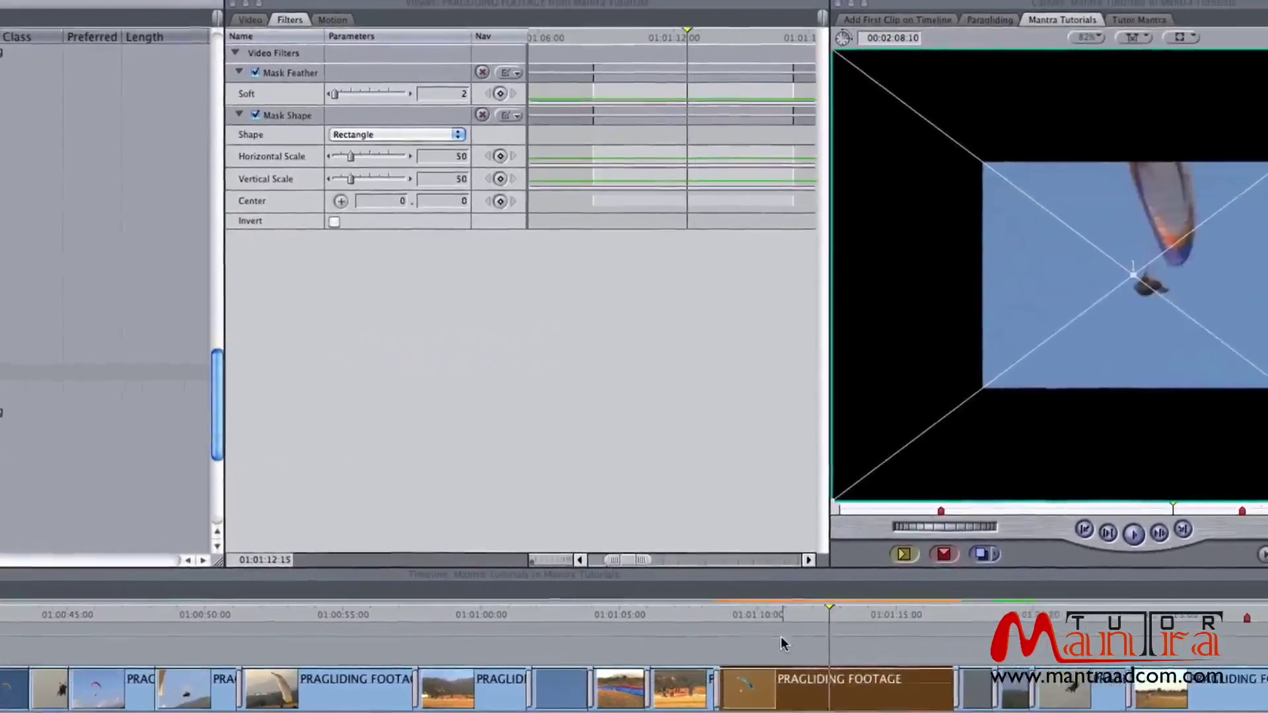
Step: Preview the clip from 01:01:10:00 and raise Mask Feather's Soft value to 100
left_click(781, 644)
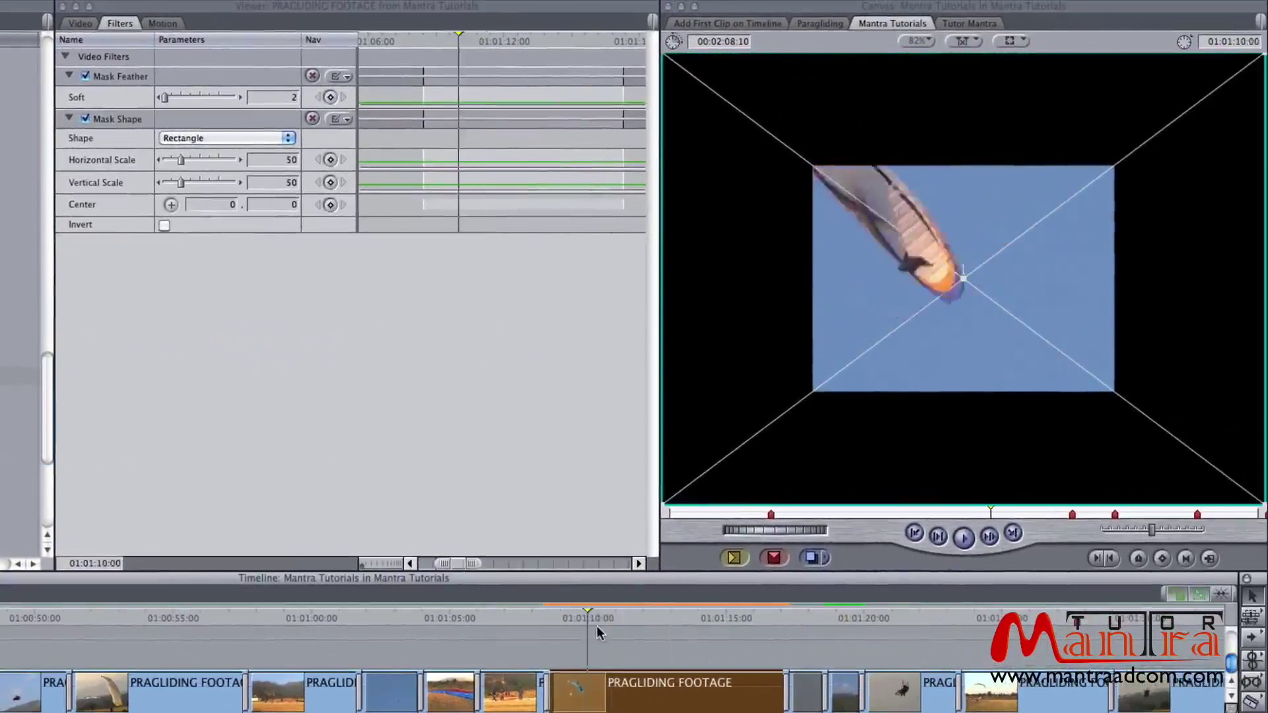
key("space")
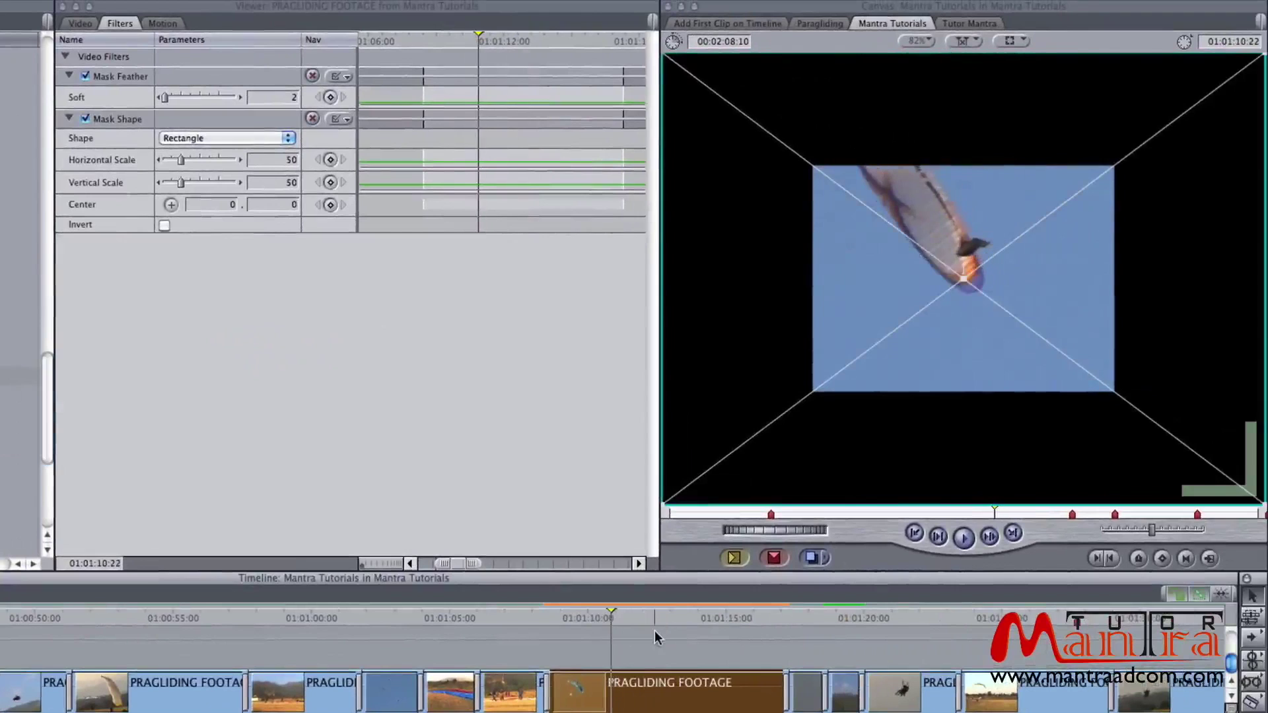
left_click(656, 637)
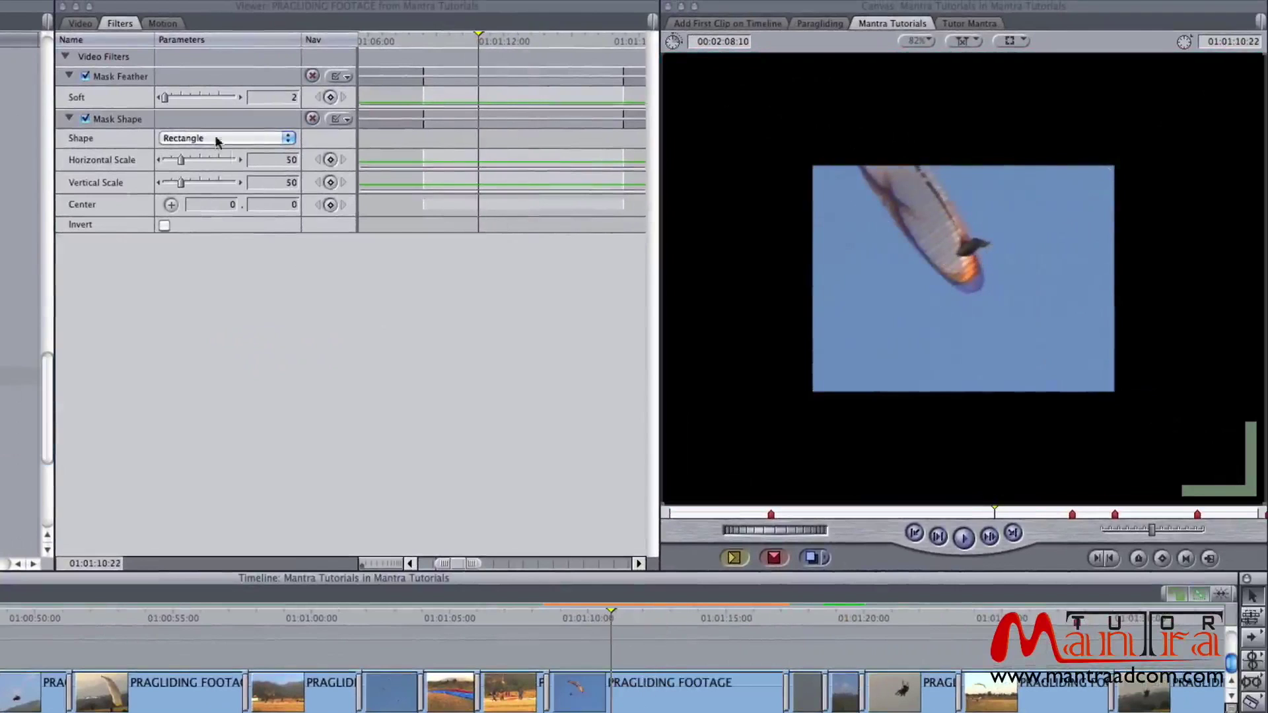
left_click_drag(165, 98, 238, 103)
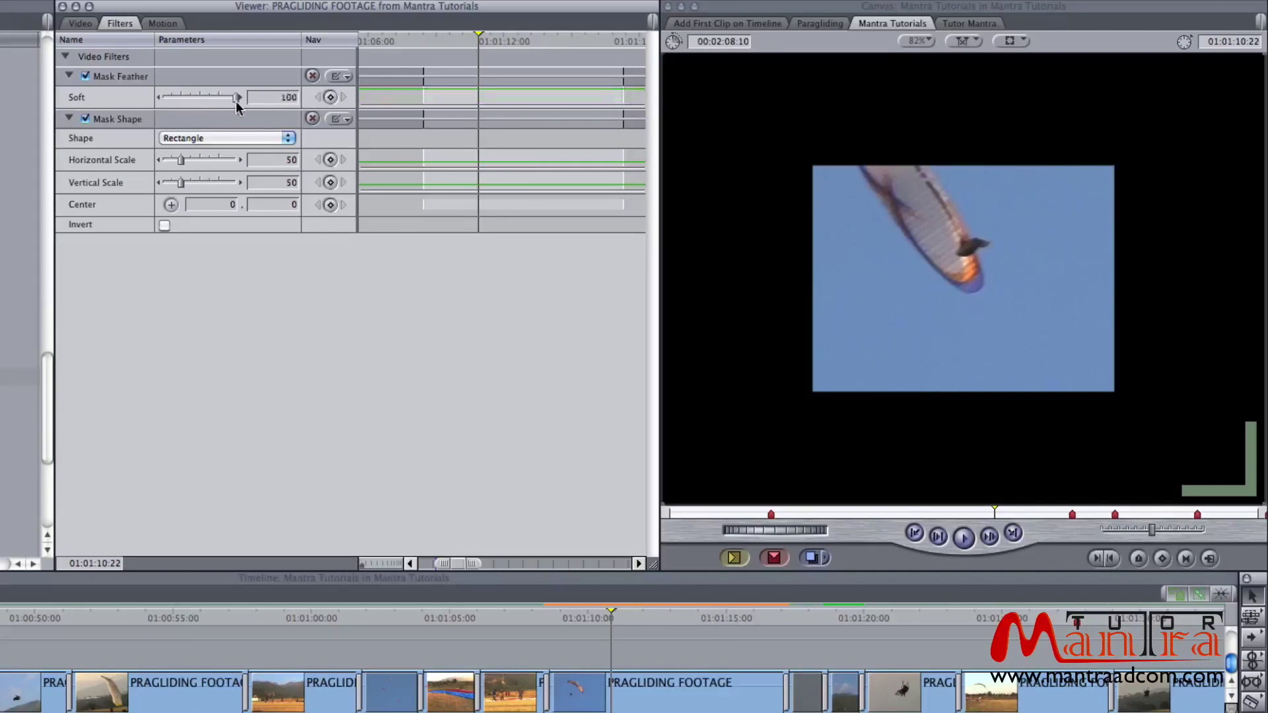
left_click_drag(566, 620, 619, 624)
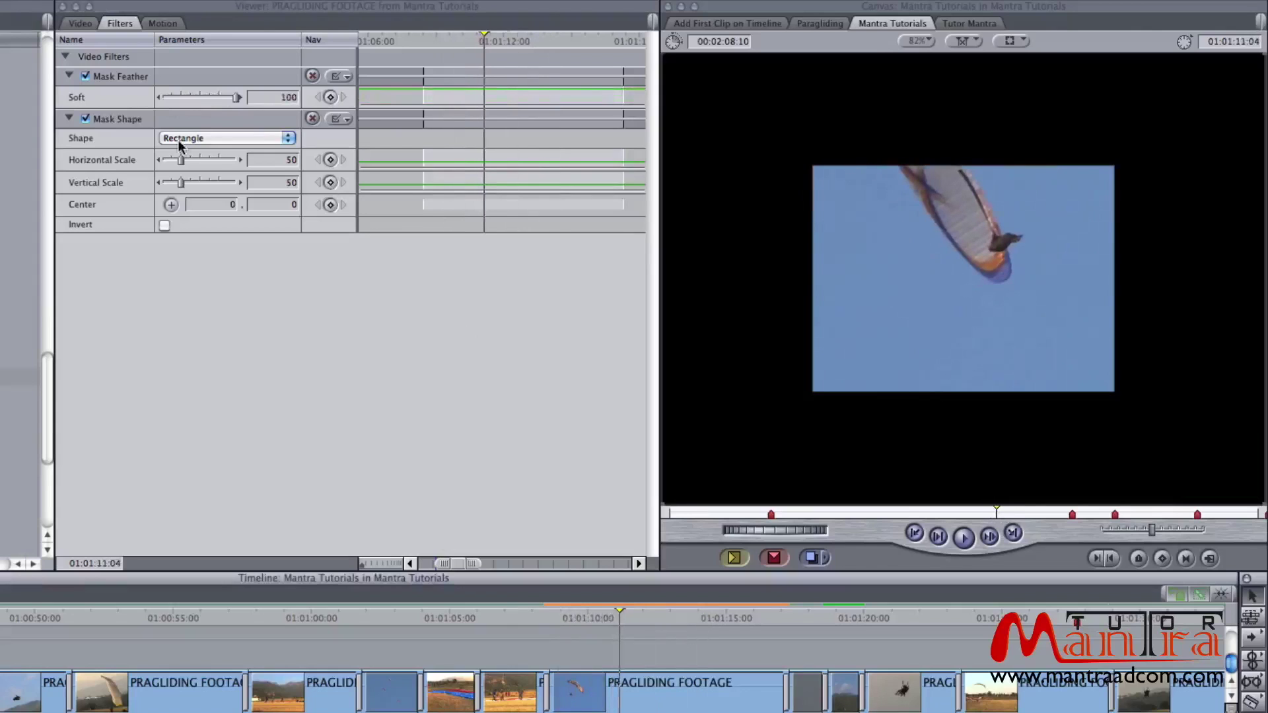
left_click(124, 76)
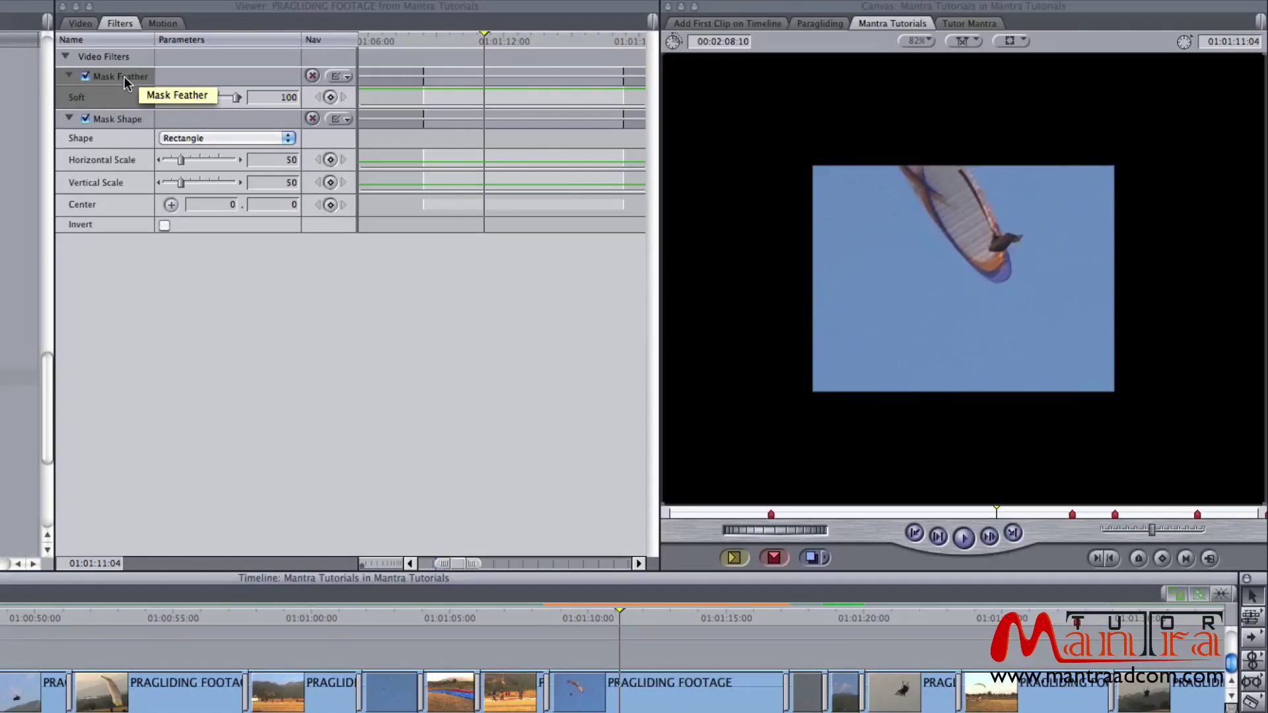
left_click(121, 297)
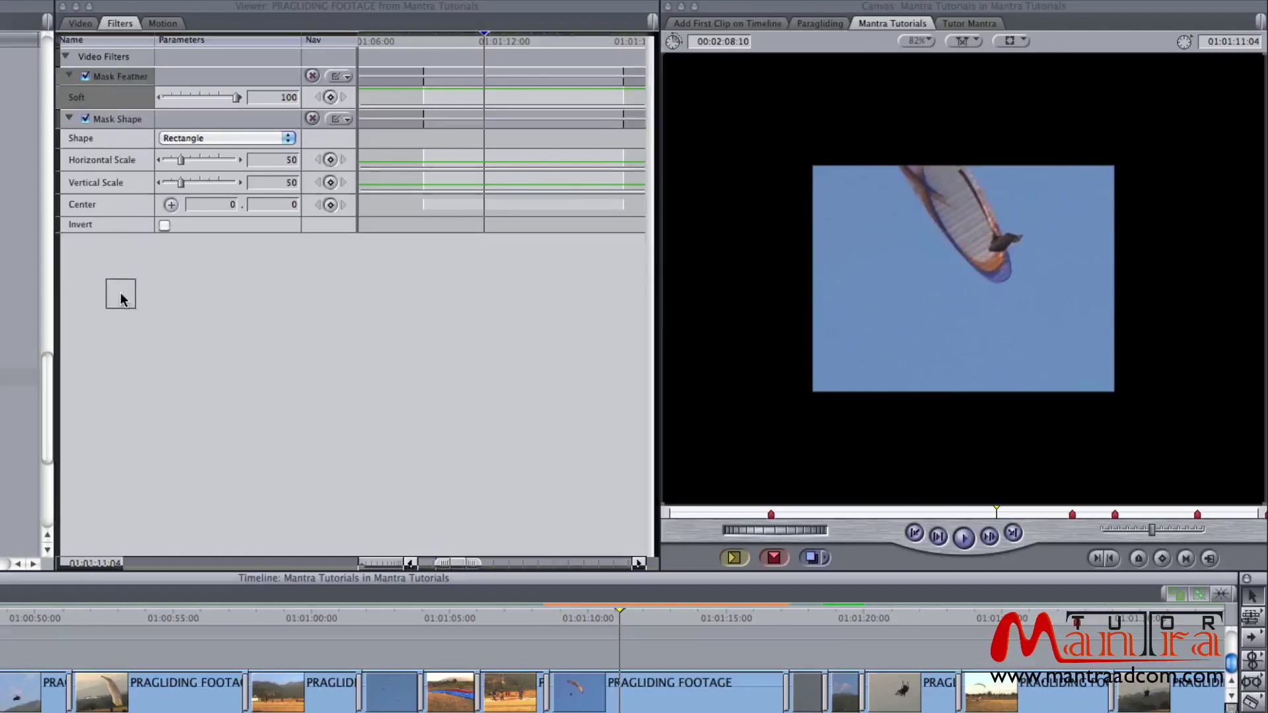
Step: Drop Mask Feather below Mask Shape so the rectangle gets soft, feathered edges
left_click_drag(122, 300, 123, 301)
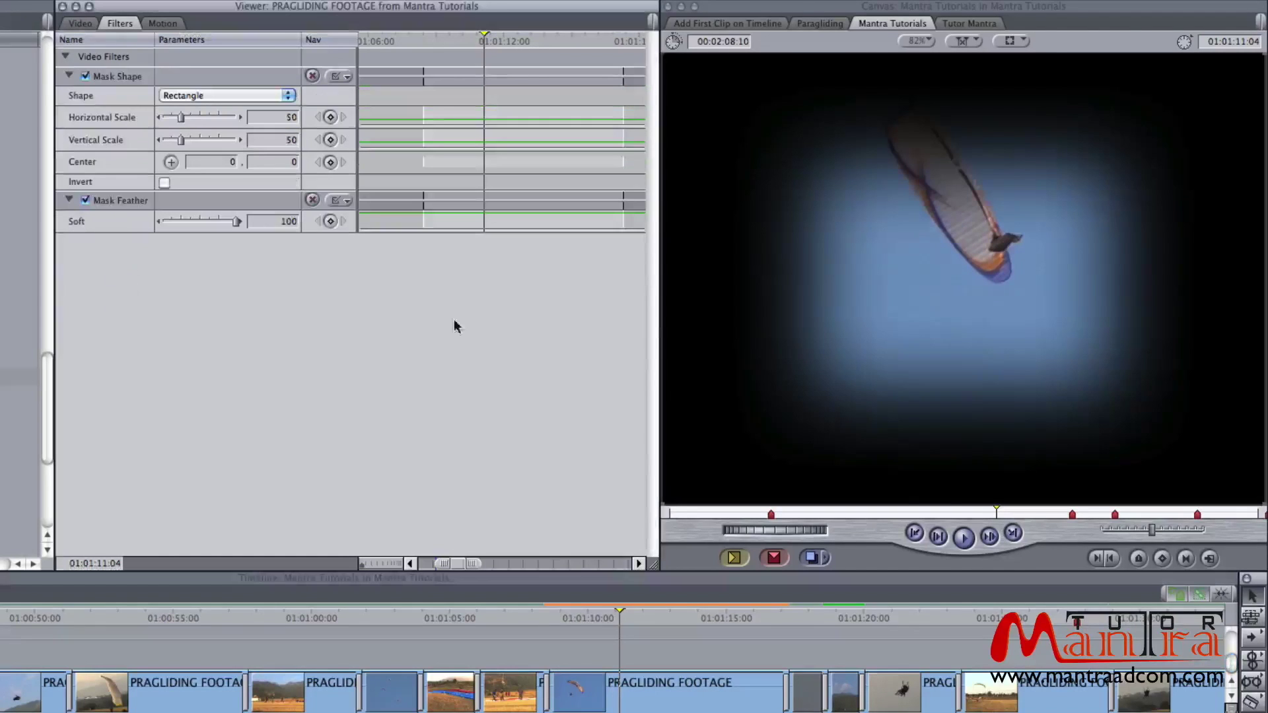